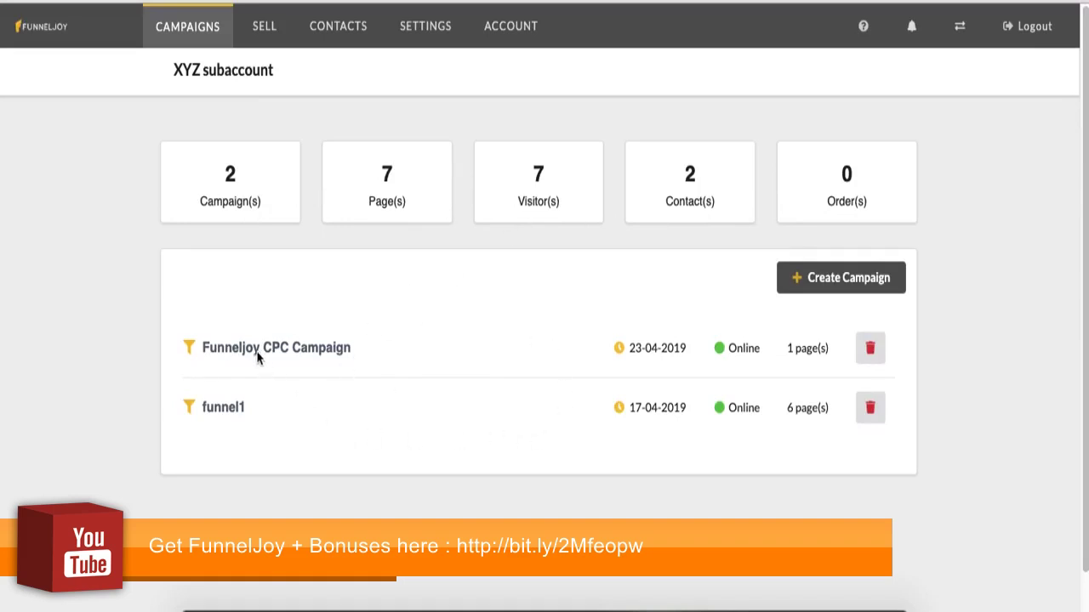
pyautogui.click(314, 269)
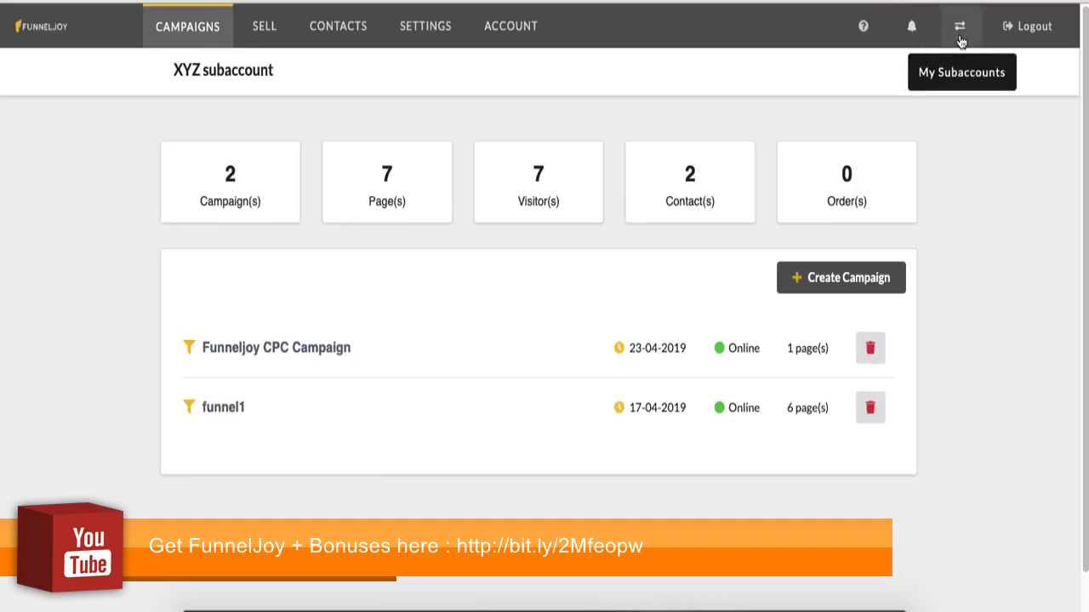
pyautogui.click(961, 29)
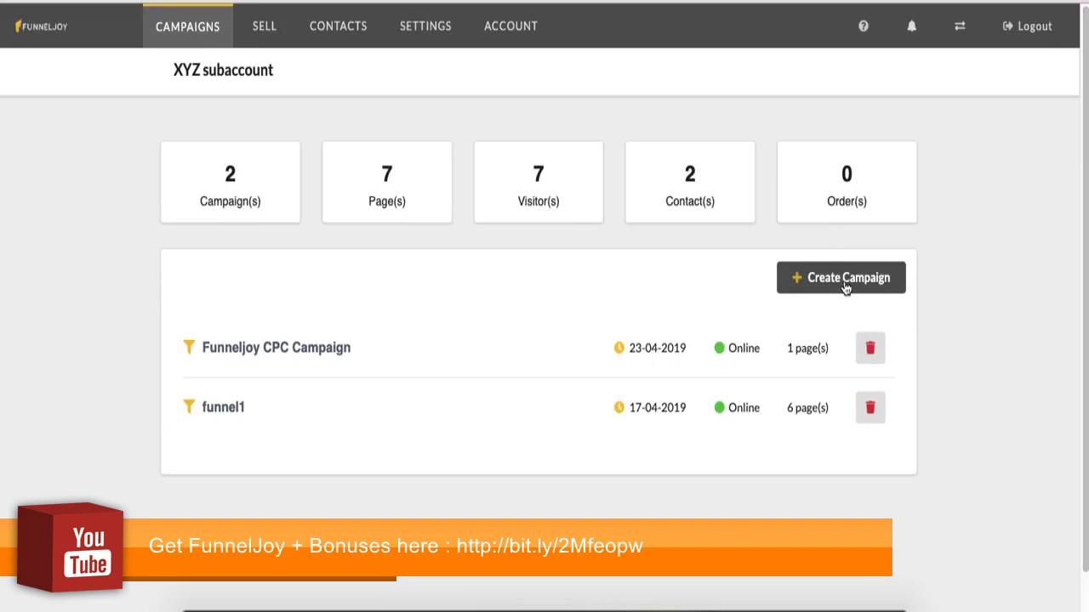
# - Create a new campaign named campaign1 in the XYZ subaccount
pyautogui.click(872, 288)
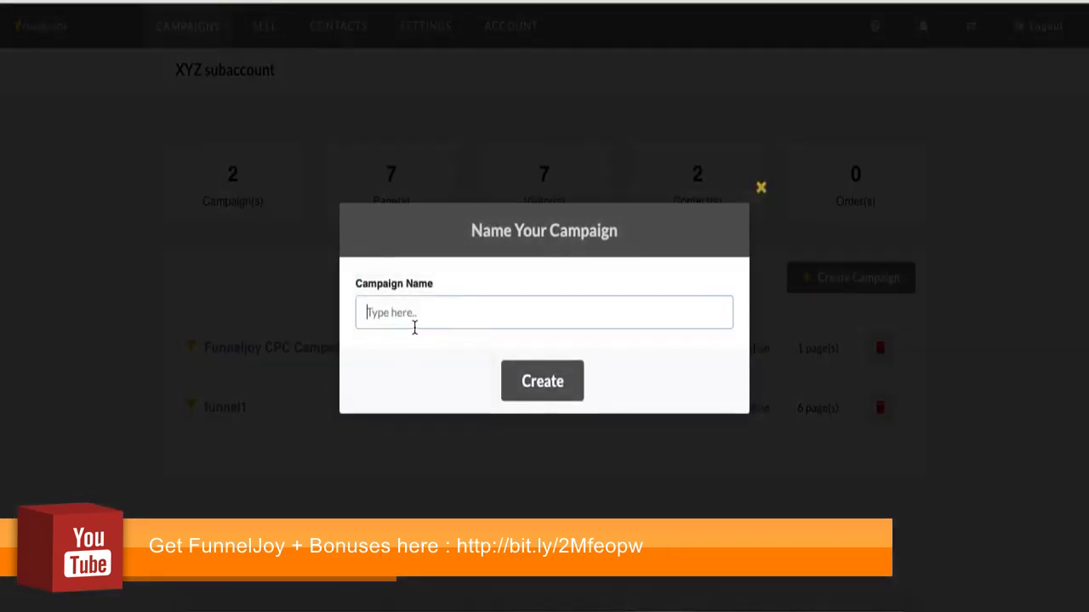
pyautogui.write('campaign1')
pyautogui.click(564, 382)
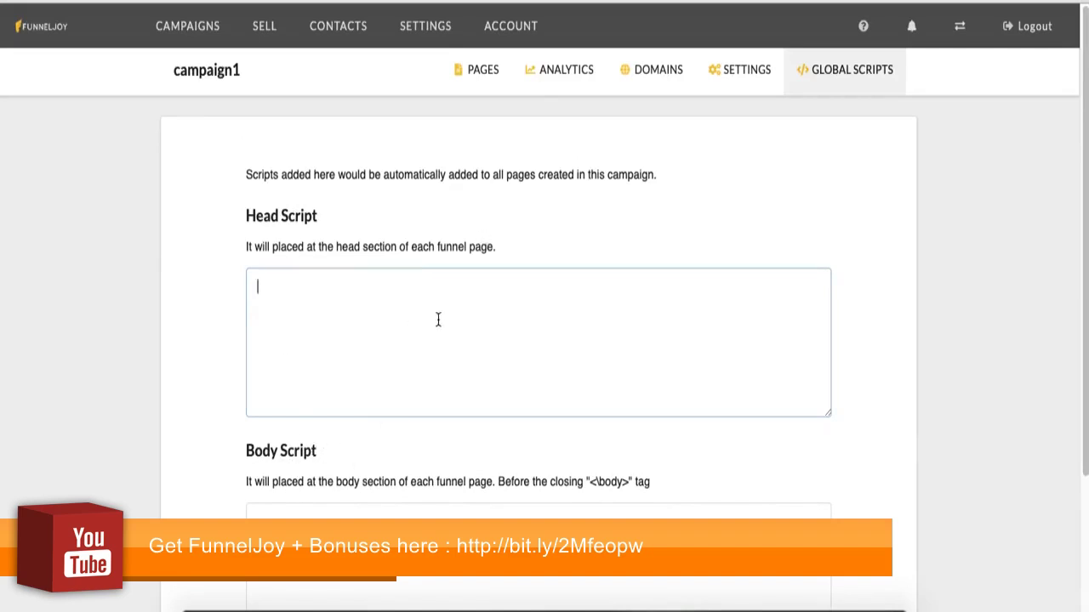
# - Examine the head and body script fields in campaign1's global scripts
pyautogui.scroll(-2, 515, 187)
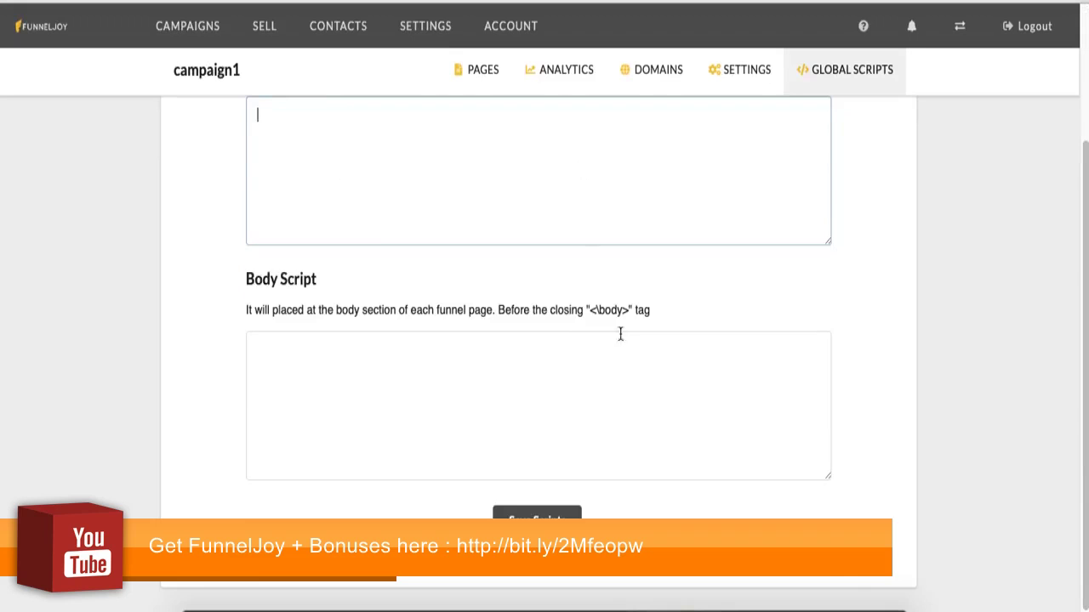
pyautogui.scroll(2, 620, 332)
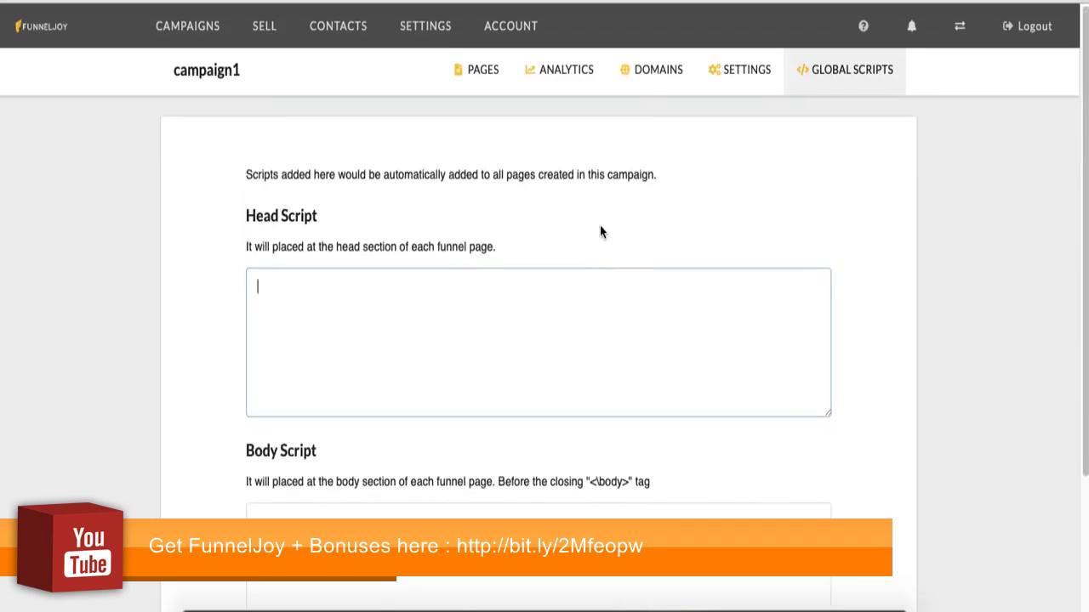
pyautogui.scroll(-2, 599, 225)
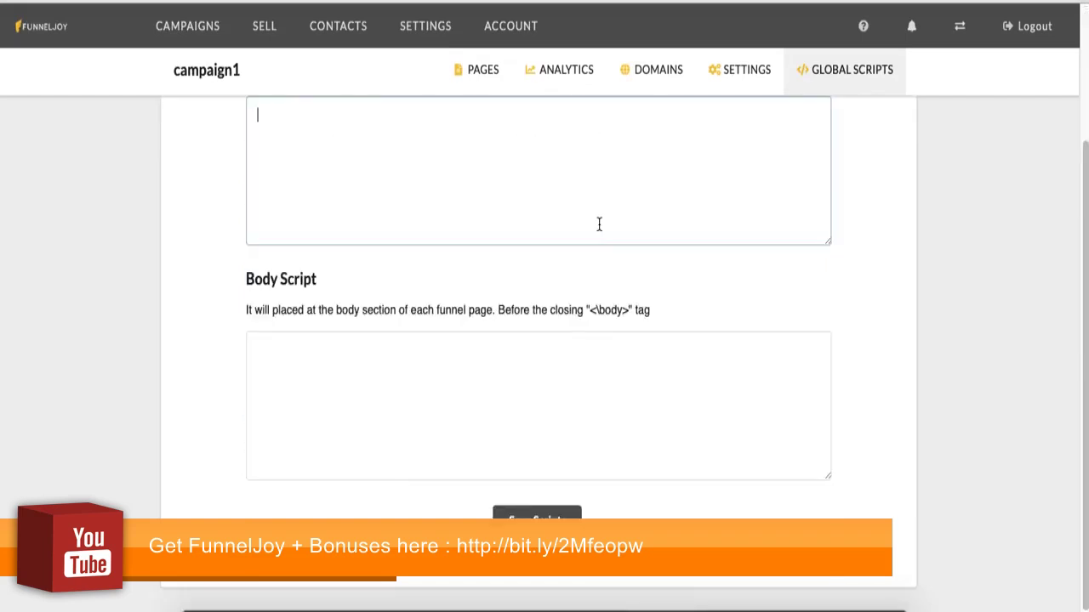
pyautogui.scroll(2, 599, 225)
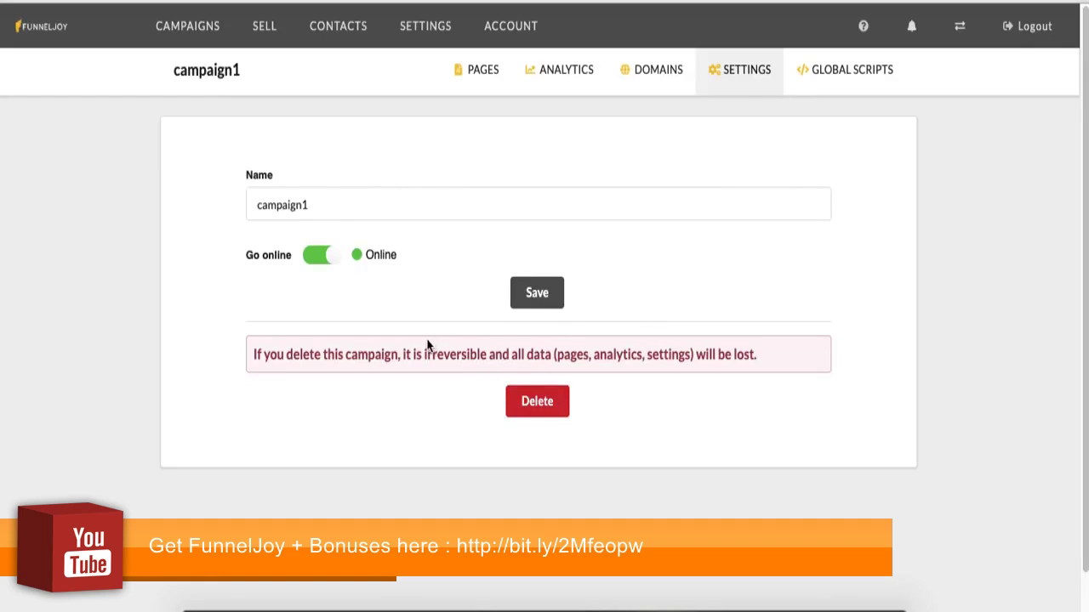
# - Try campaign1 as the campaign's Funneljoy subdomain, and switch to adding a custom domain via CNAME without saving
pyautogui.click(649, 72)
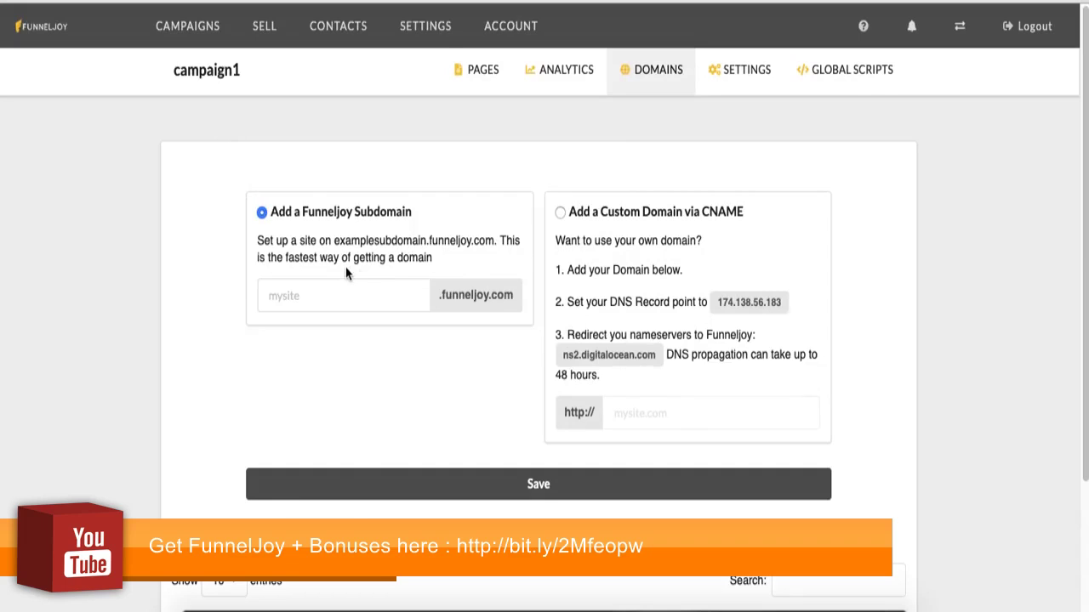
pyautogui.click(342, 291)
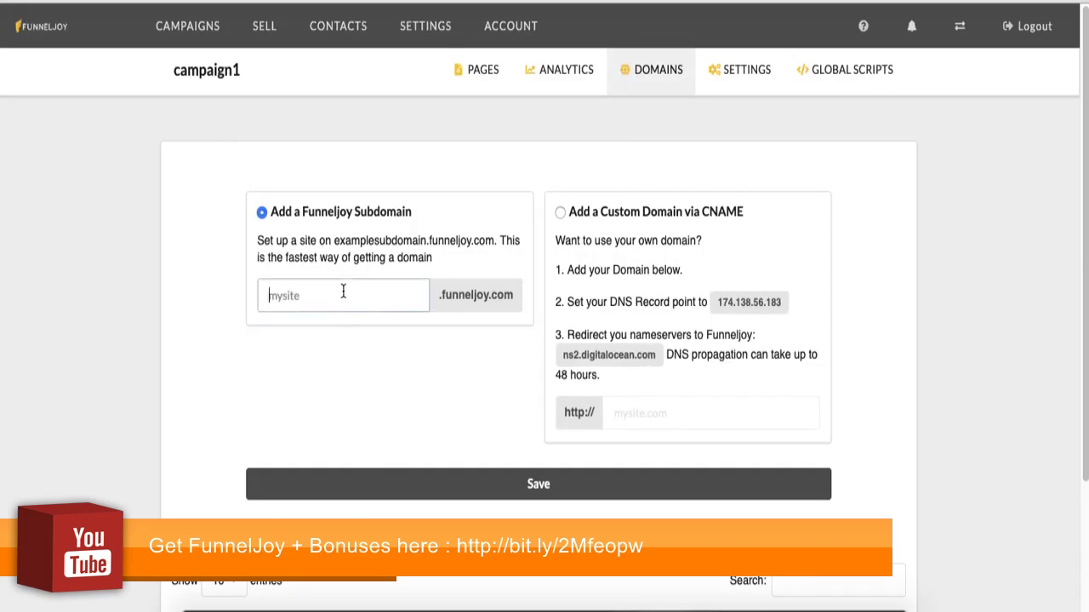
pyautogui.write('campaign1')
pyautogui.click(560, 212)
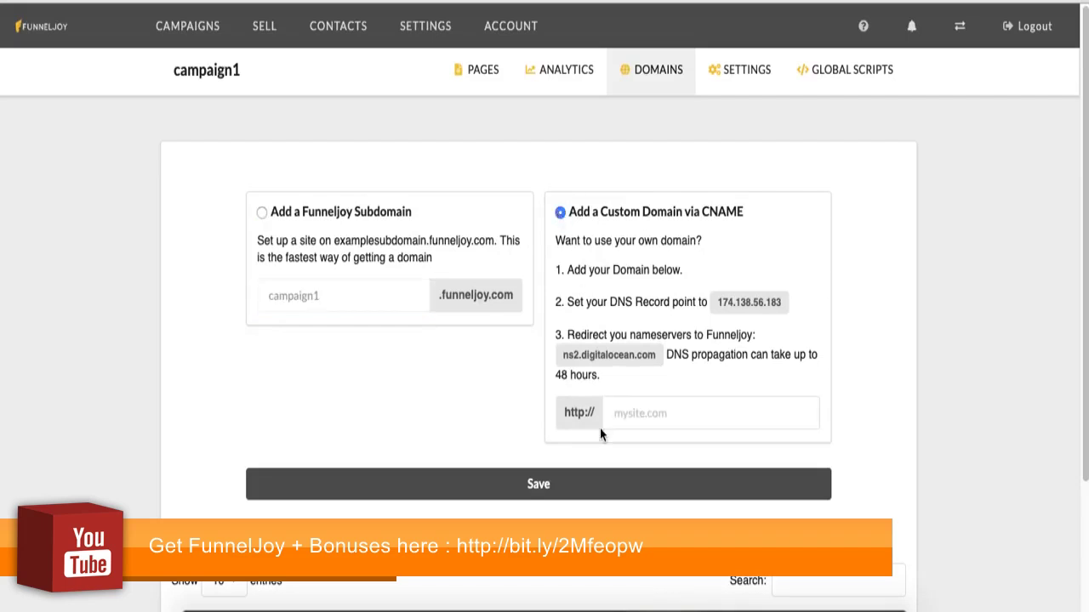
pyautogui.click(632, 413)
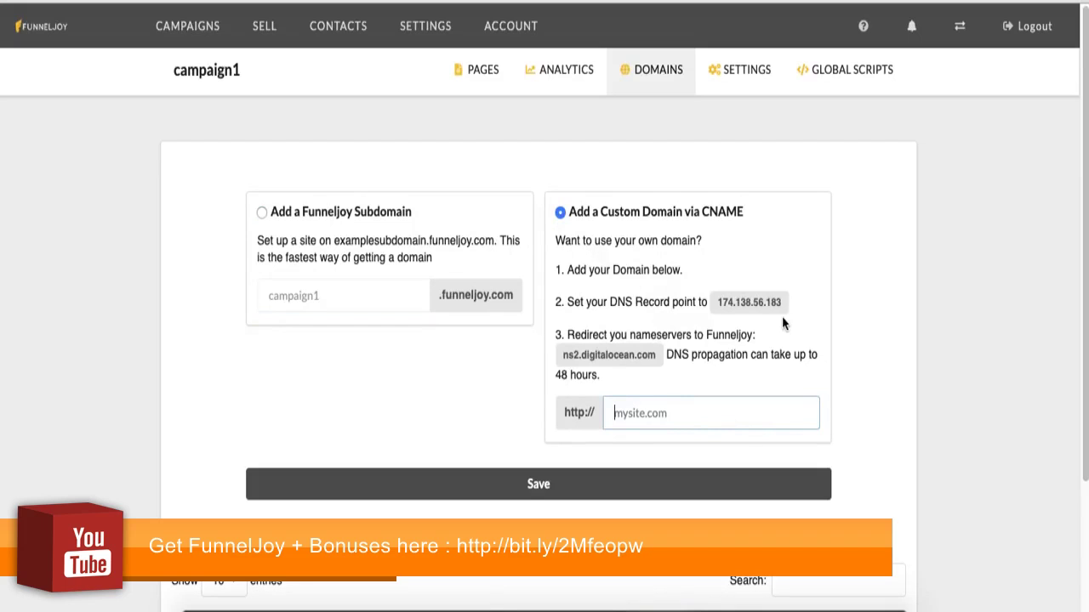
pyautogui.scroll(-1, 877, 362)
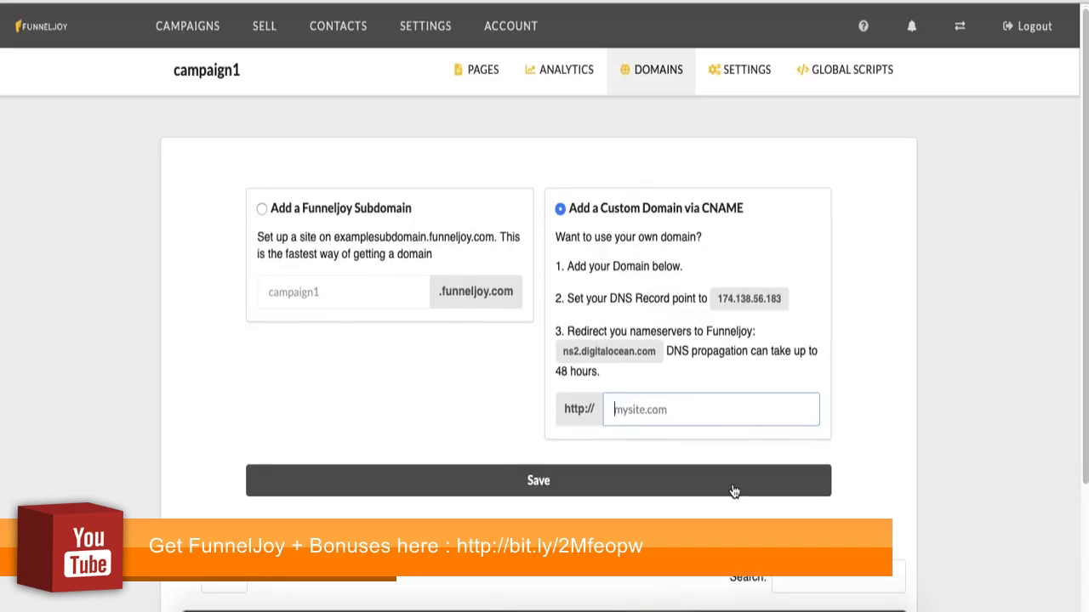
pyautogui.scroll(1, 505, 308)
# - Check the analytics of campaign1 and of the Funneljoy CPC Campaign
pyautogui.click(548, 70)
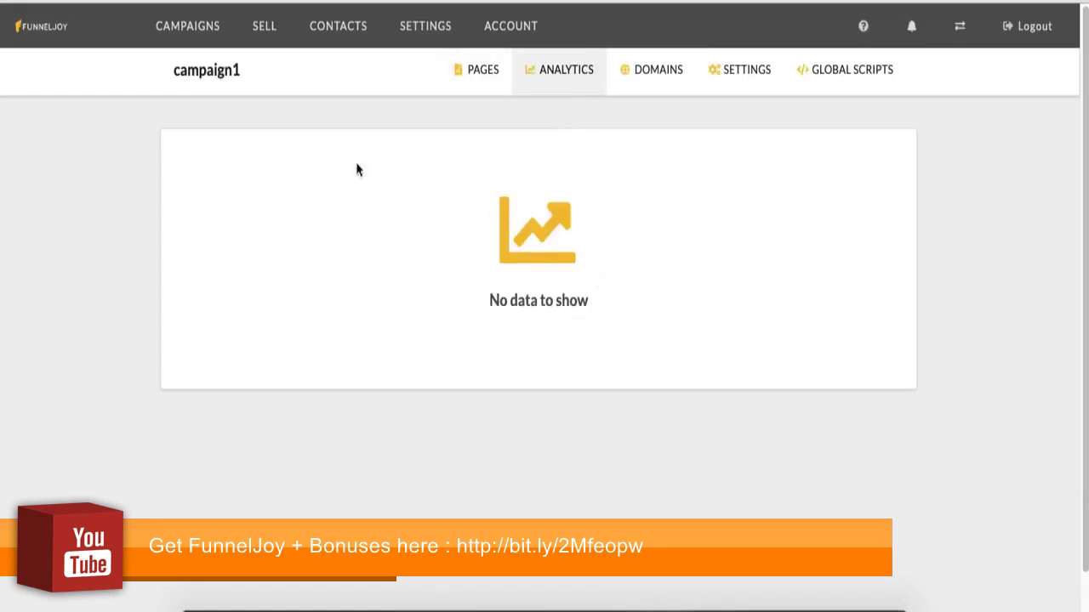
pyautogui.click(230, 22)
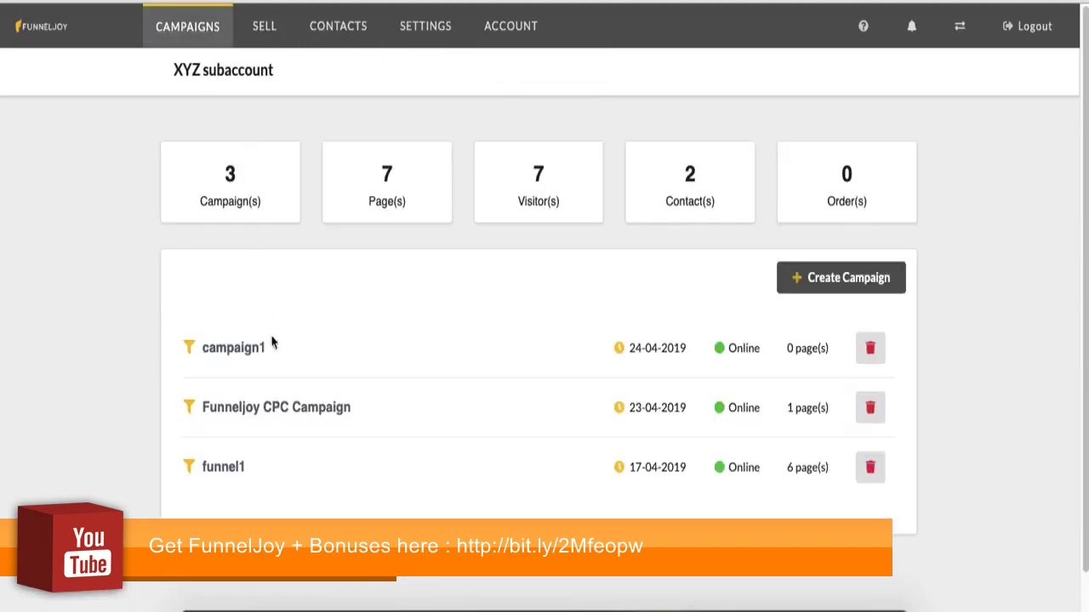
pyautogui.click(292, 415)
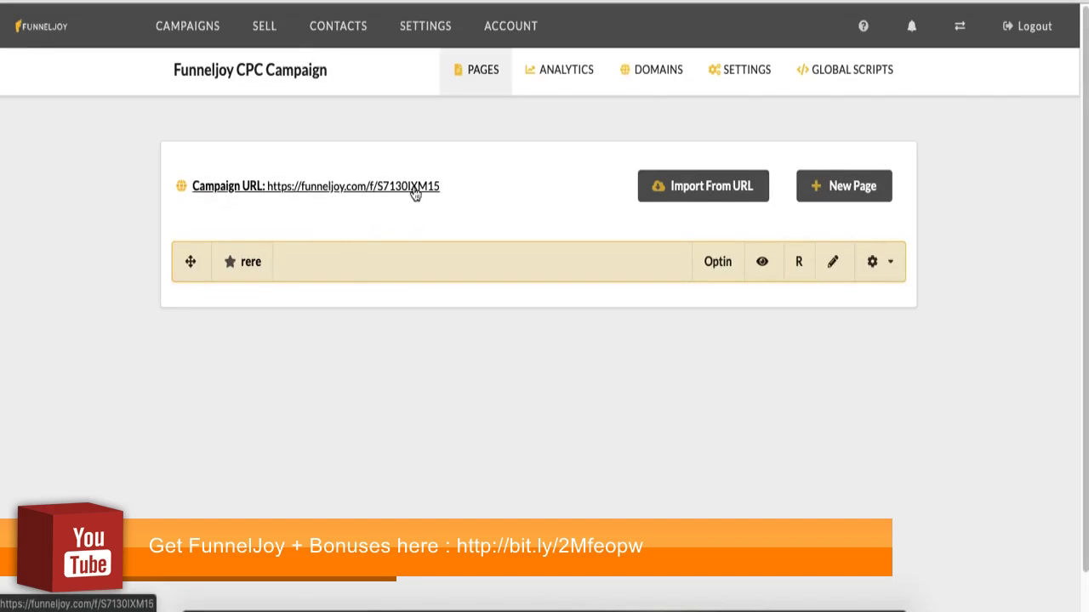
pyautogui.click(557, 82)
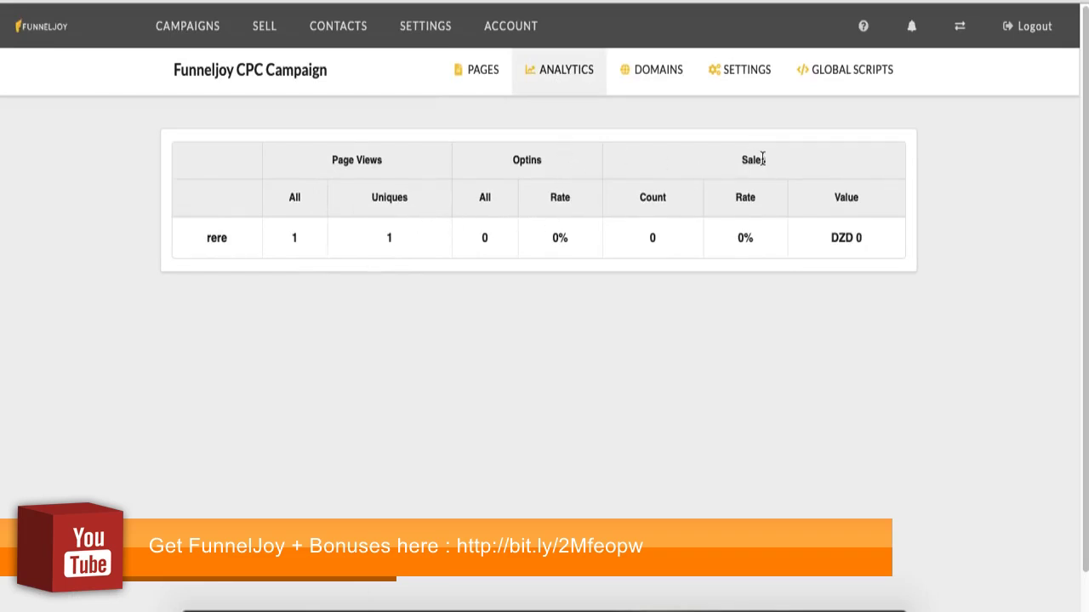
# - Add a new page named page1 to the Funneljoy CPC Campaign using the Drag & Drop editor
pyautogui.click(470, 71)
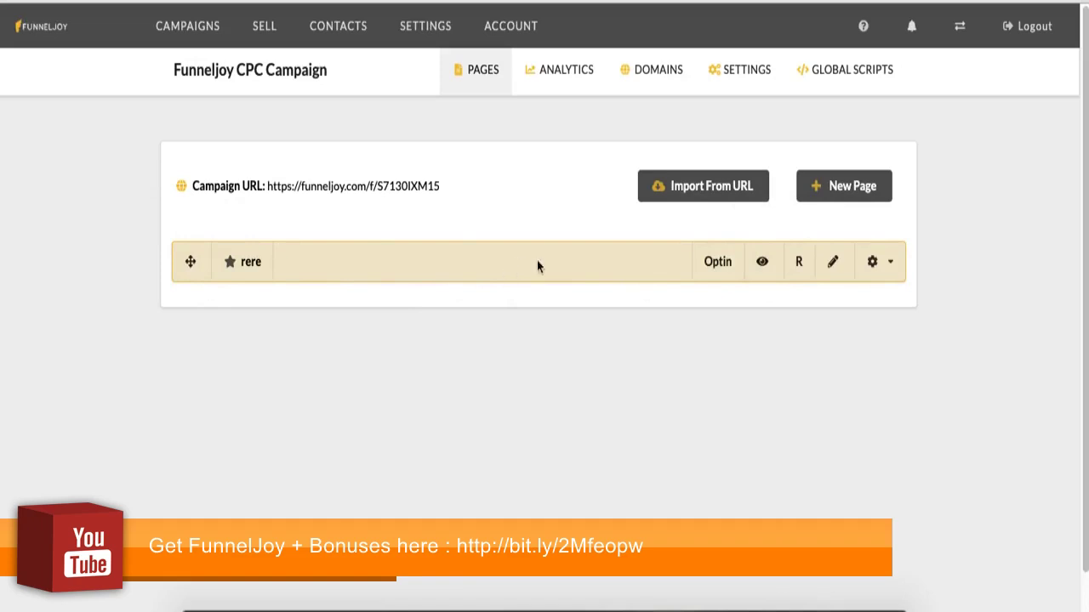
pyautogui.click(841, 184)
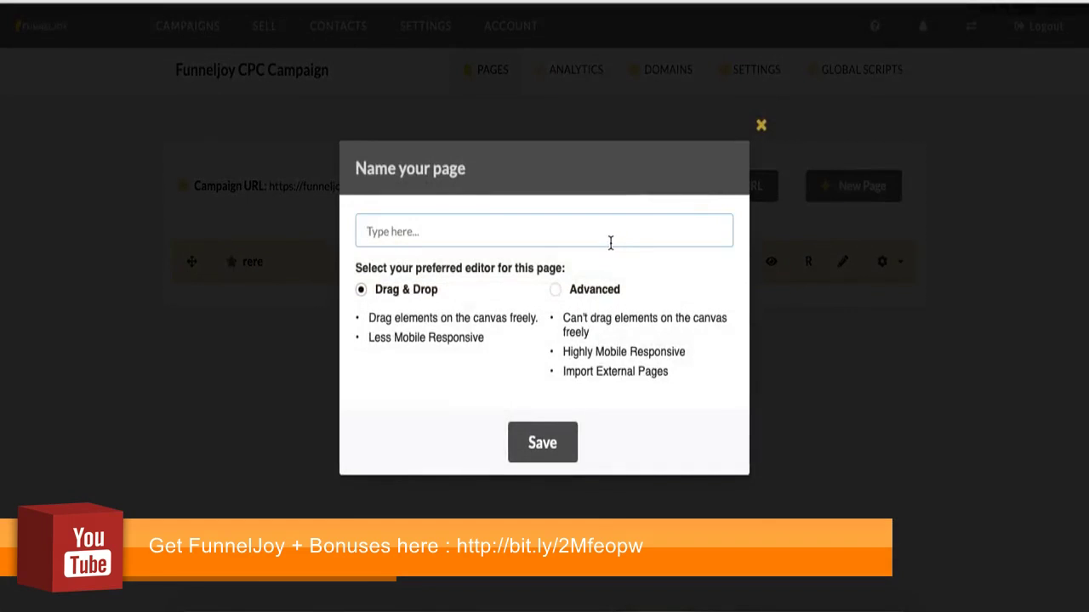
pyautogui.write('page1')
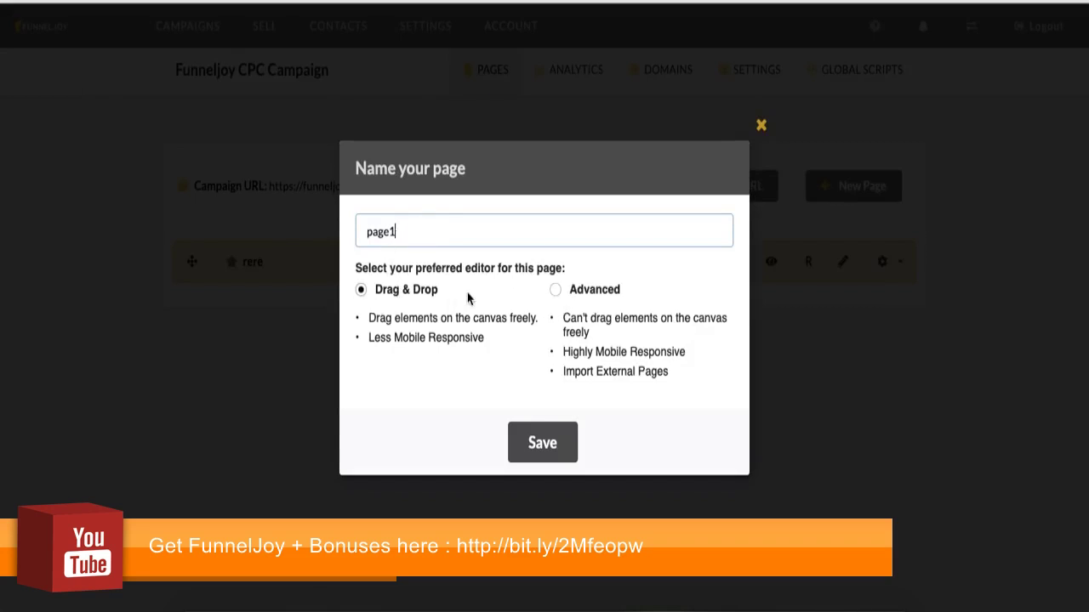
pyautogui.click(539, 441)
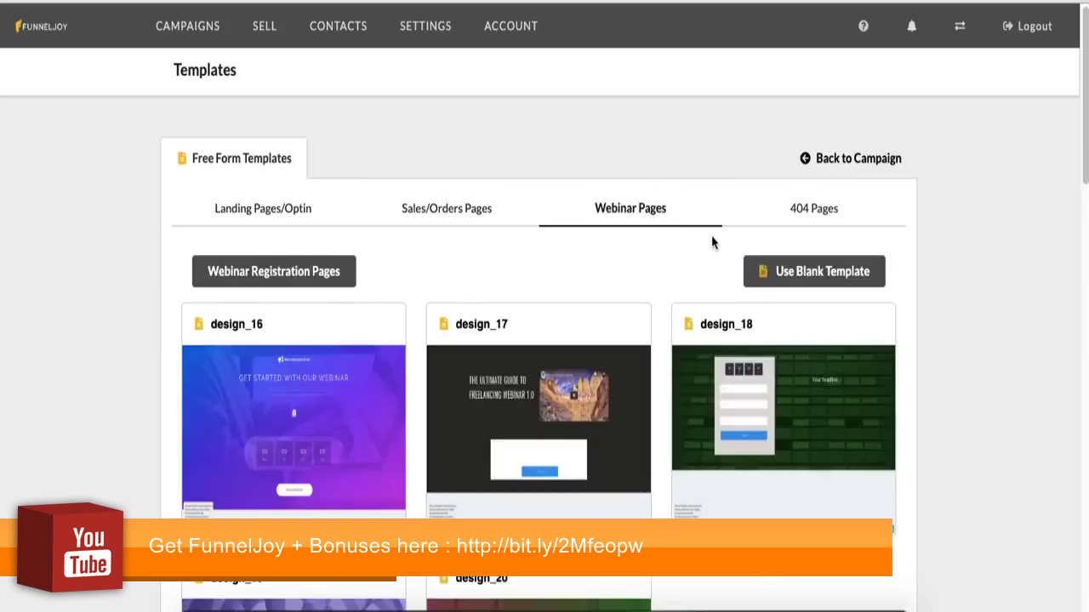
# - Browse the template categories and apply the design_11 template from the 404 pages to page1
pyautogui.click(810, 215)
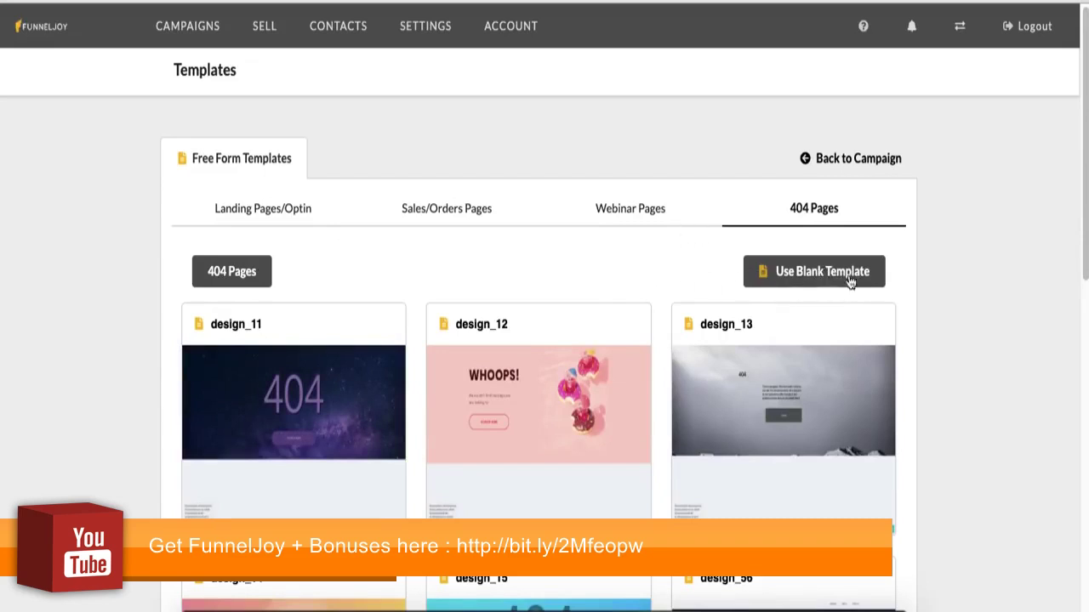
pyautogui.click(619, 215)
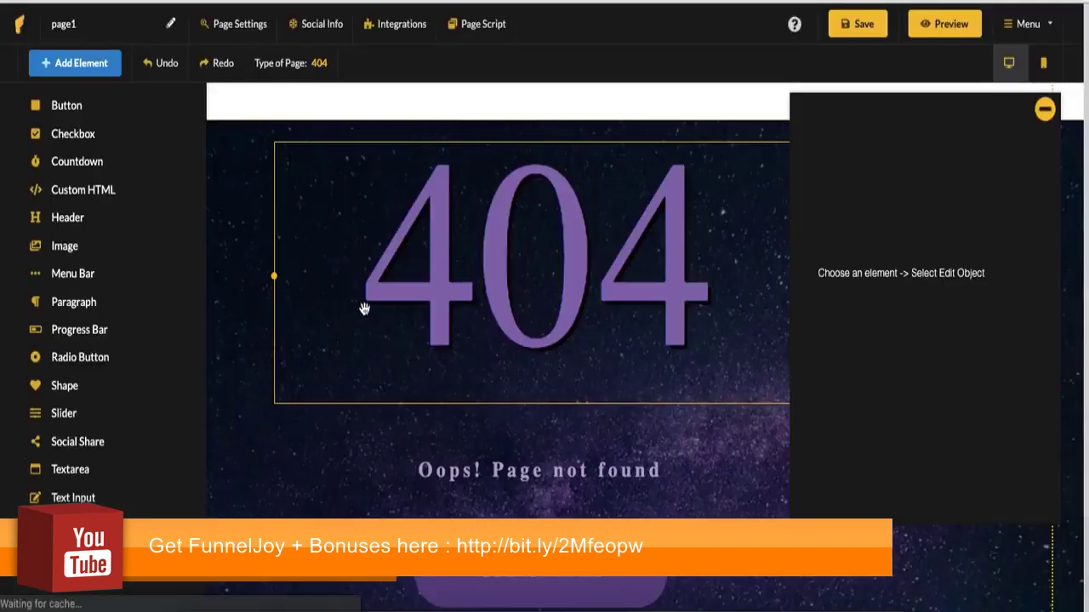
pyautogui.scroll(-1, 275, 294)
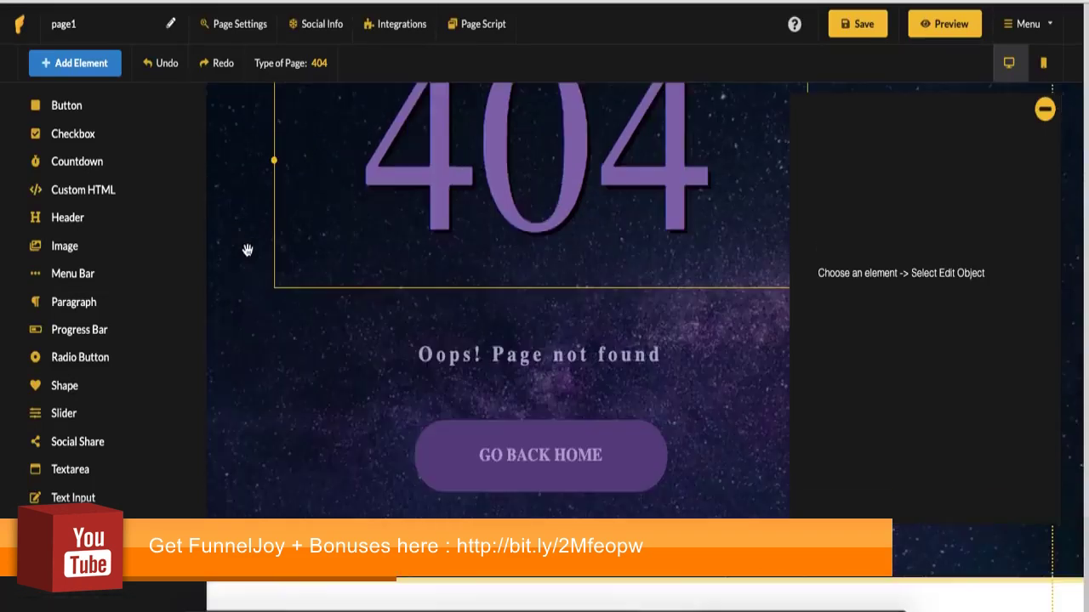
pyautogui.scroll(1, 253, 251)
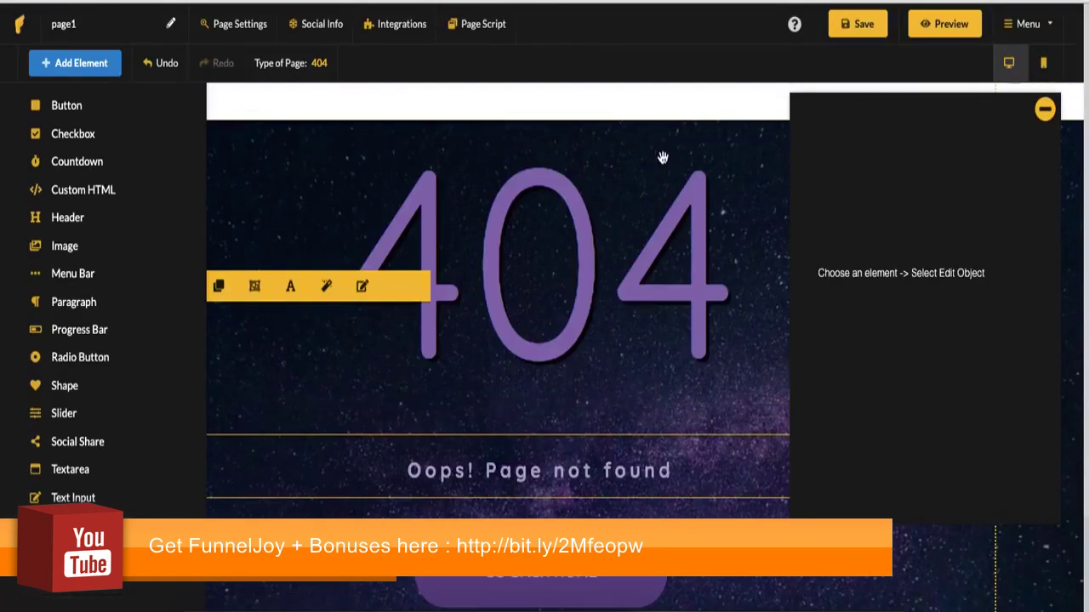
# - Return from the page editor to the campaign without saving and move page1 above rere in the page list
pyautogui.click(1038, 27)
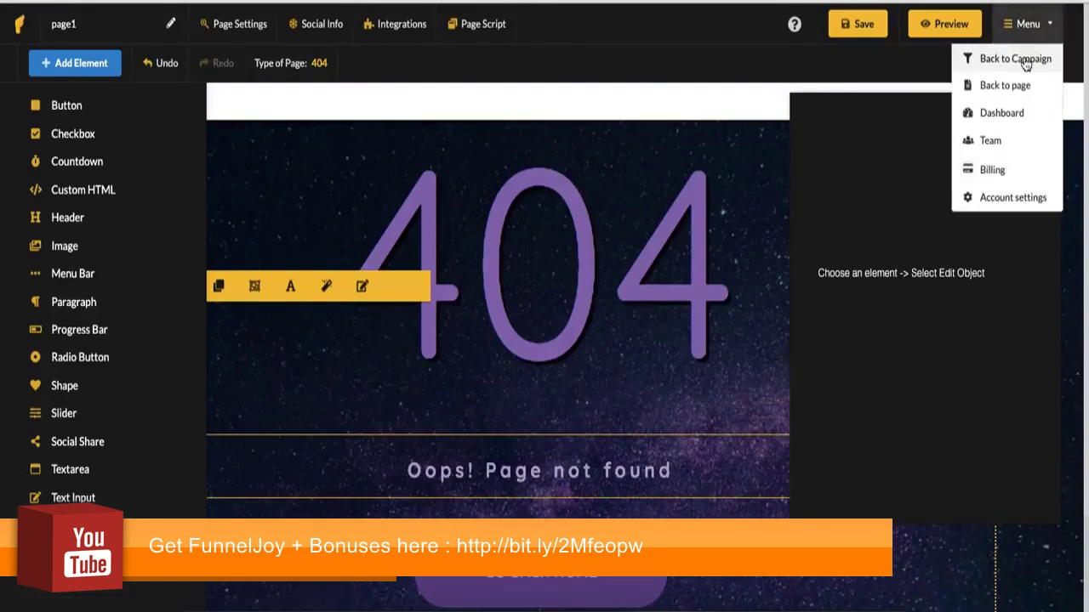
pyautogui.click(1021, 65)
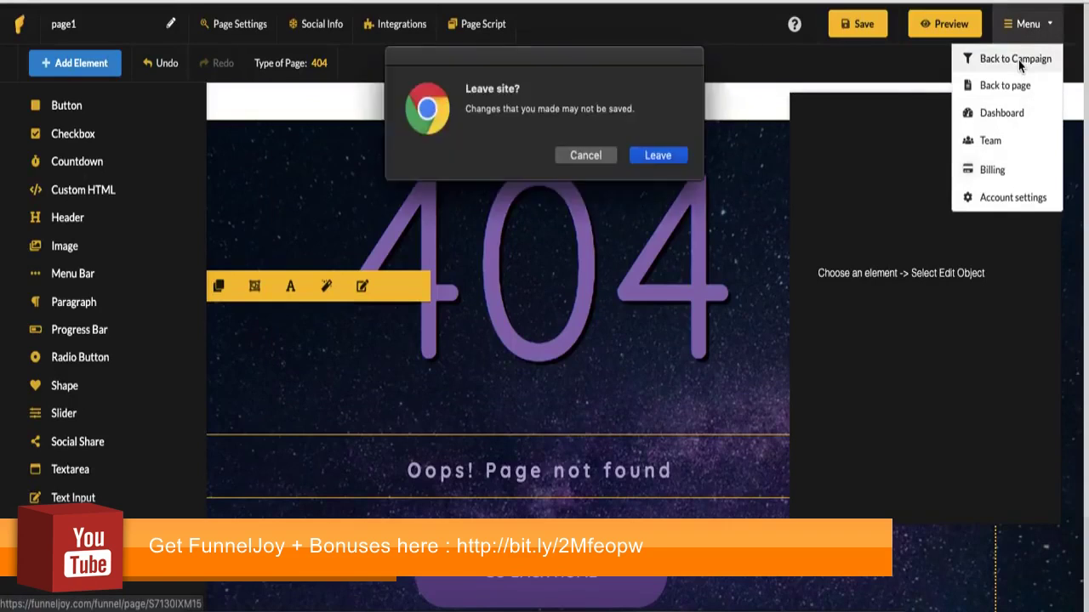
pyautogui.click(657, 156)
pyautogui.click(657, 156)
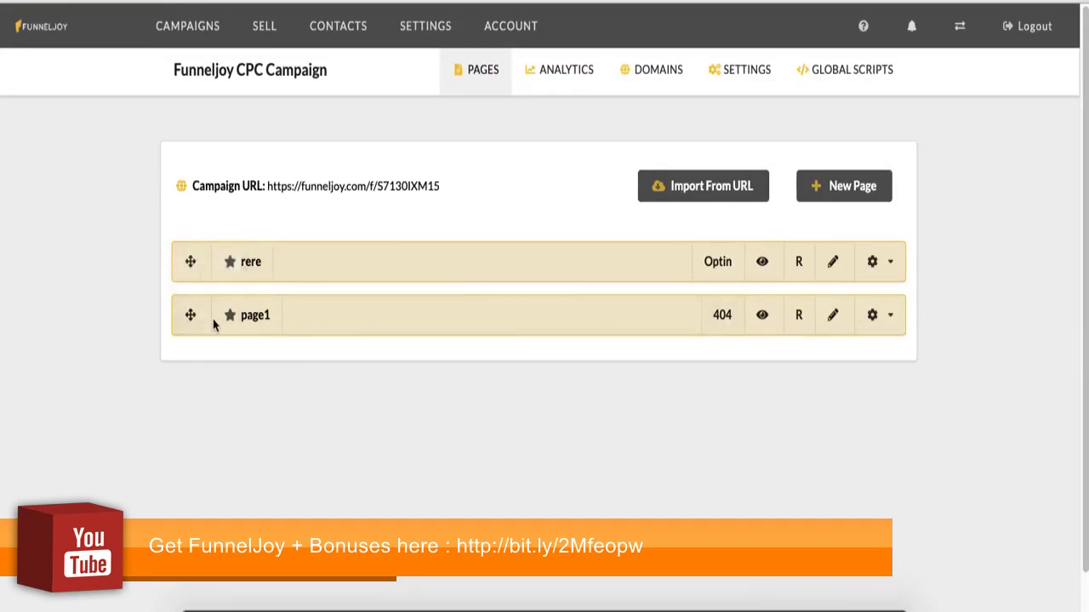
pyautogui.moveTo(197, 320); pyautogui.dragTo(201, 241)
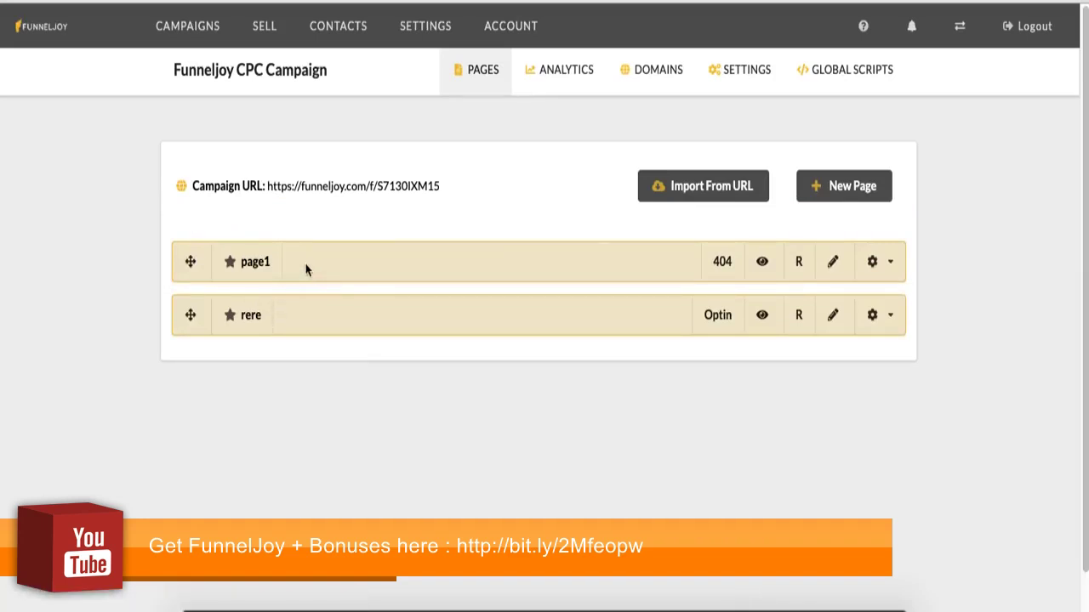
# - Review the payment, pricing and fulfilment email sections of the new-product form, close it unsaved, and view the orders list
pyautogui.click(264, 25)
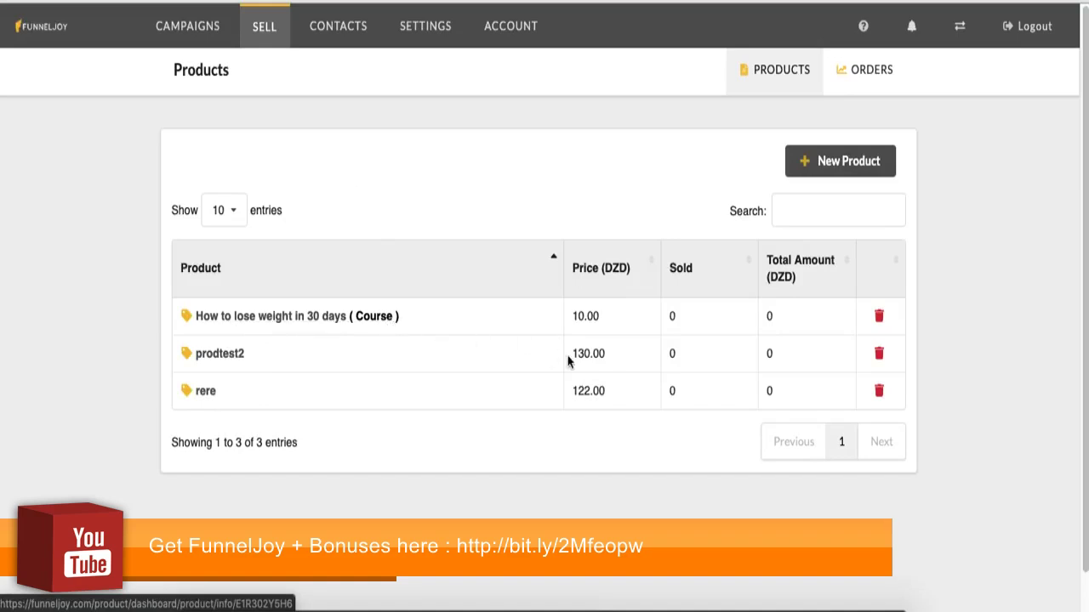
pyautogui.click(867, 168)
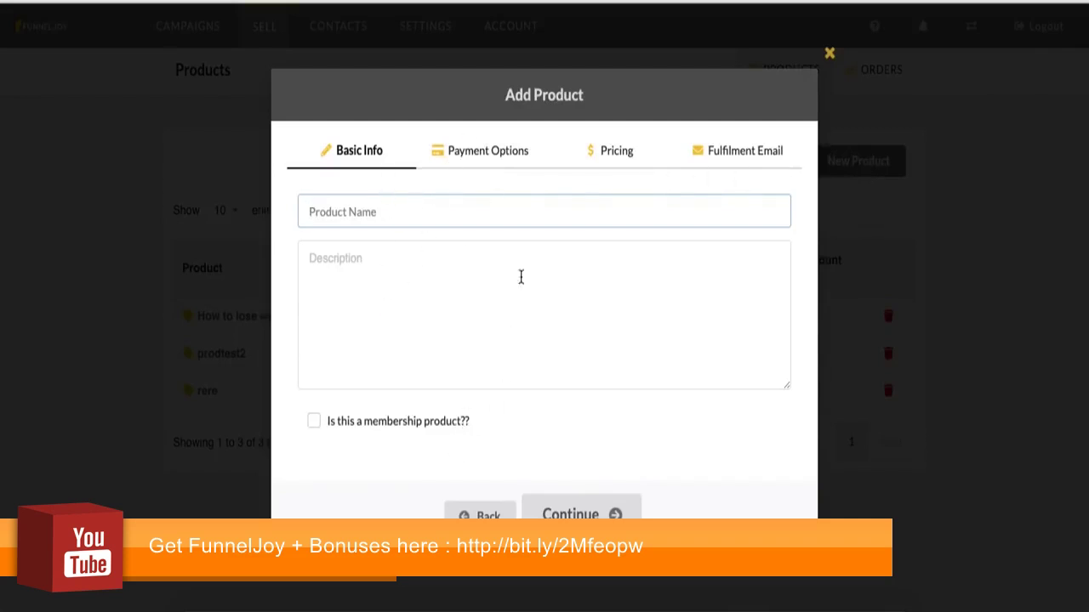
pyautogui.click(511, 166)
pyautogui.click(618, 166)
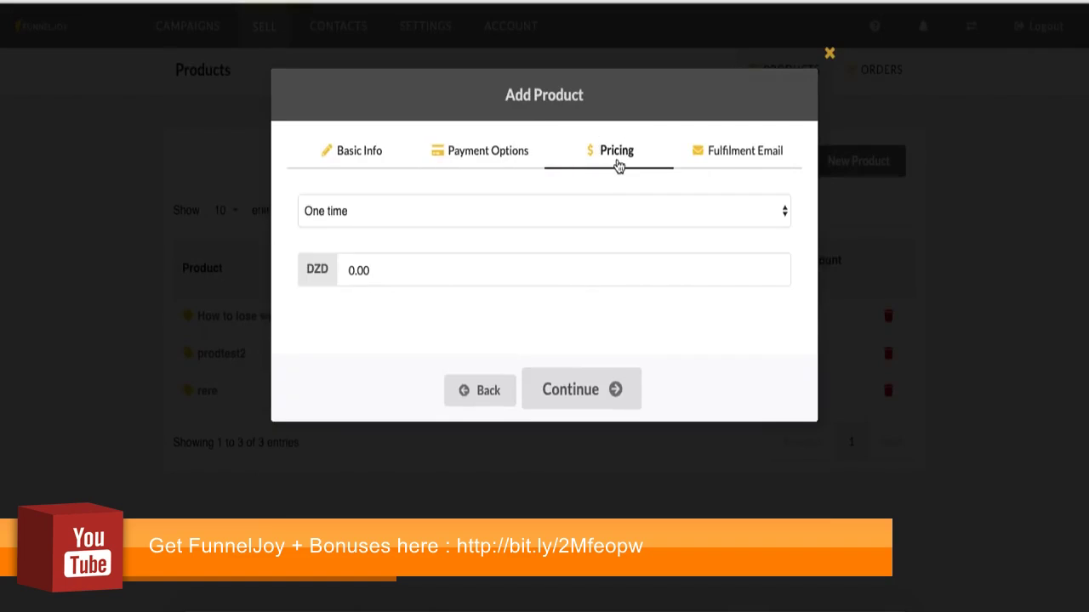
pyautogui.click(752, 168)
pyautogui.click(380, 158)
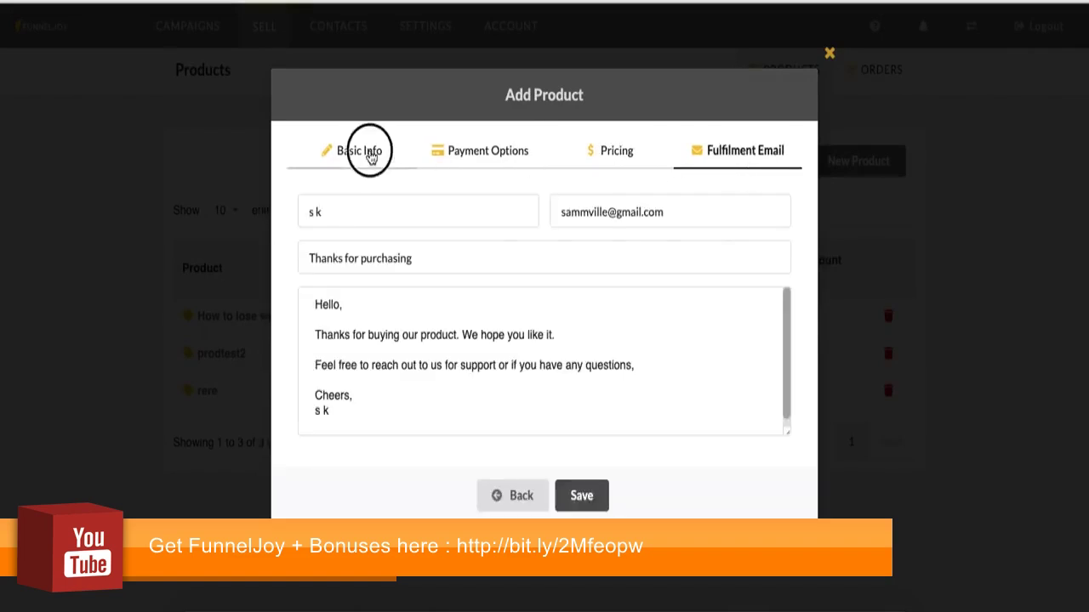
pyautogui.click(826, 55)
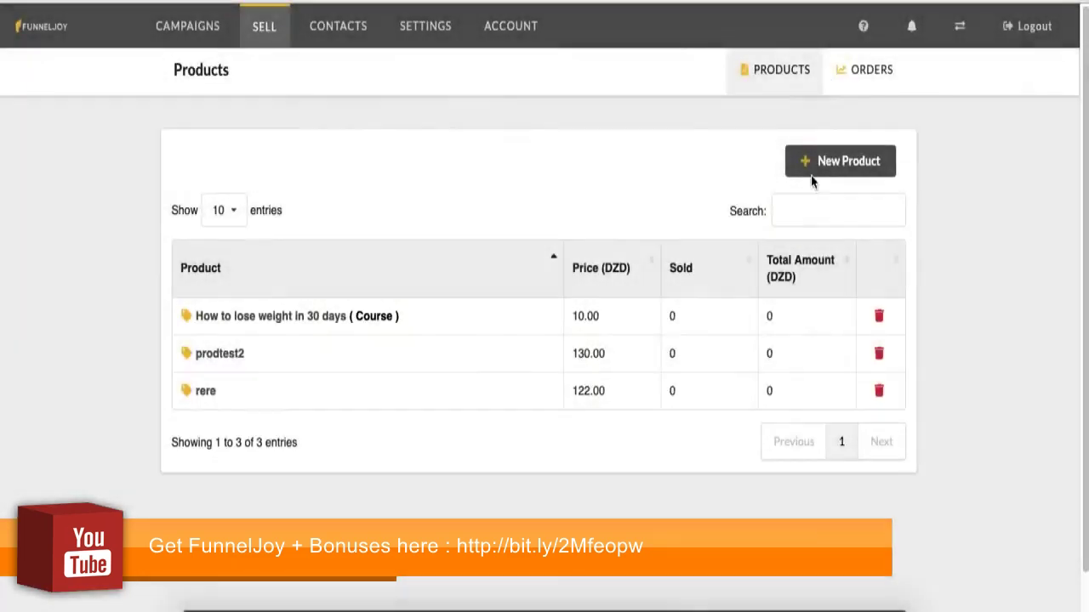
pyautogui.click(873, 68)
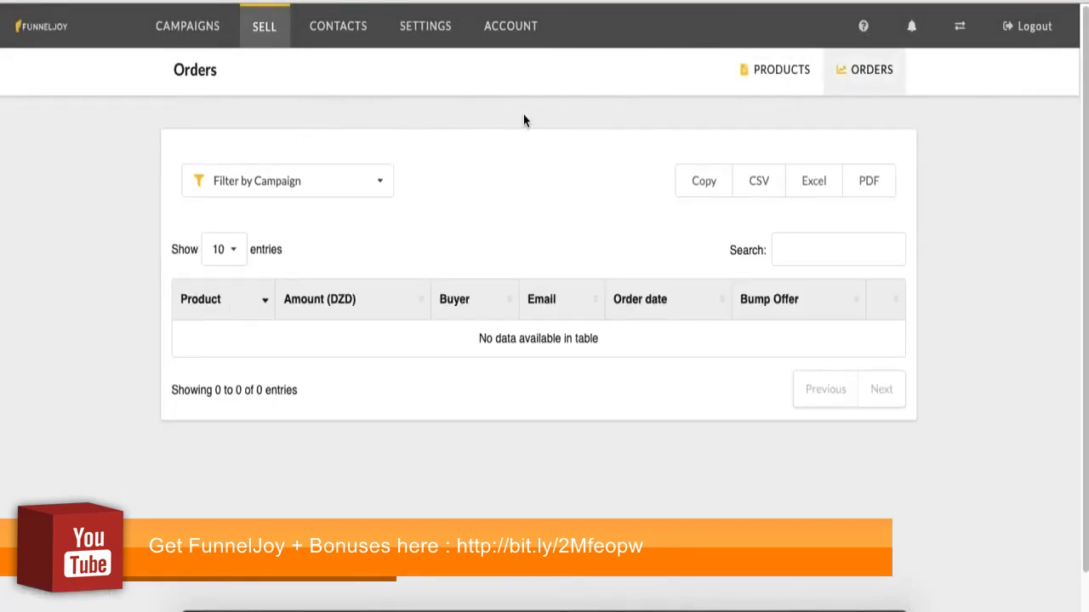
# - View the contacts list, then review the connected and email marketing integrations in the subaccount's settings
pyautogui.click(339, 25)
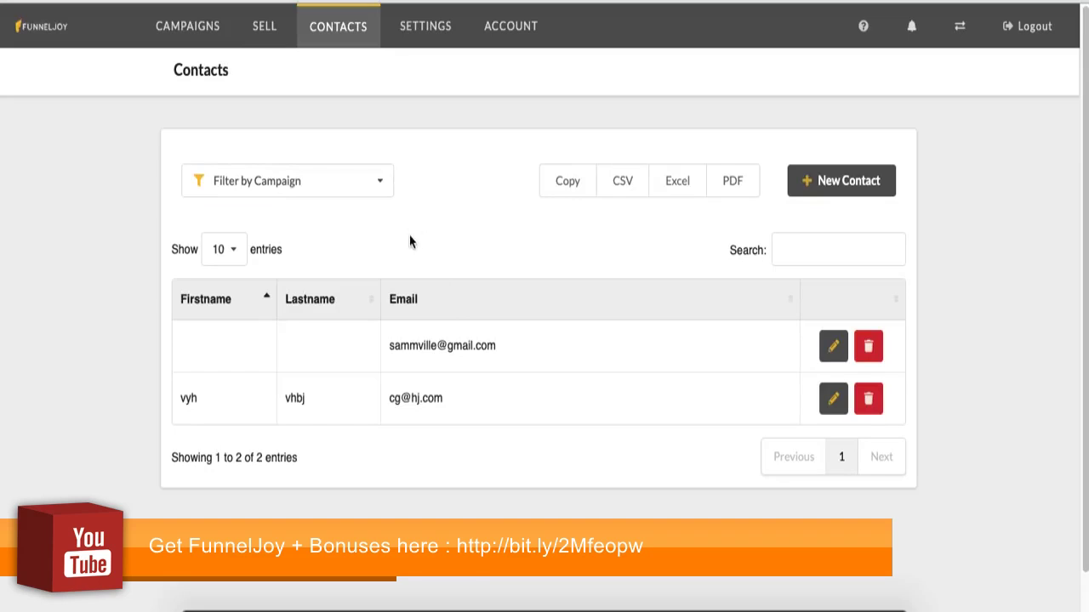
pyautogui.click(410, 35)
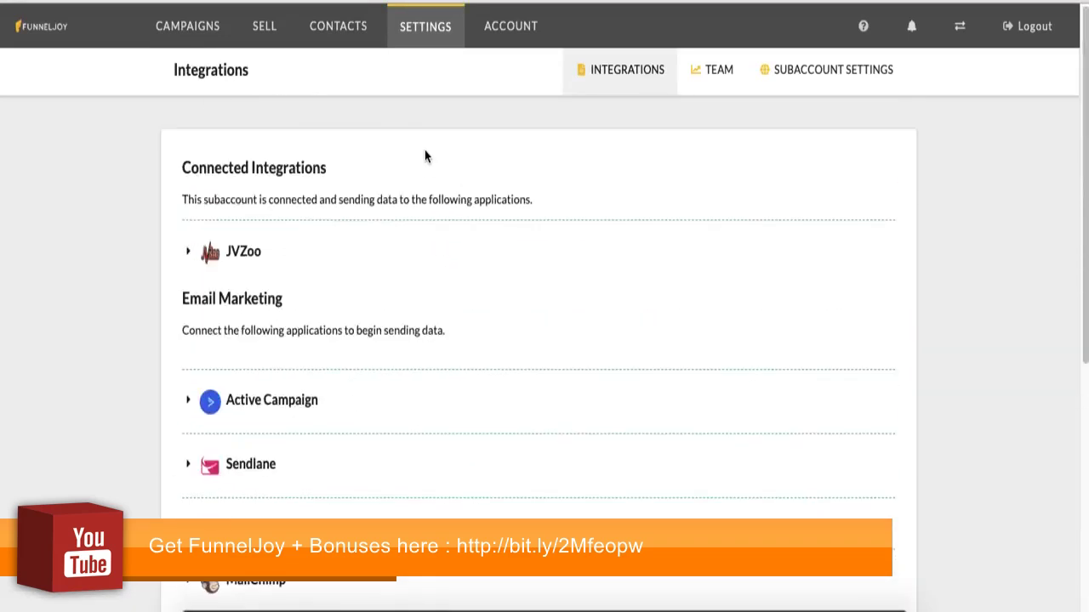
pyautogui.scroll(-5, 424, 151)
pyautogui.scroll(5, 424, 151)
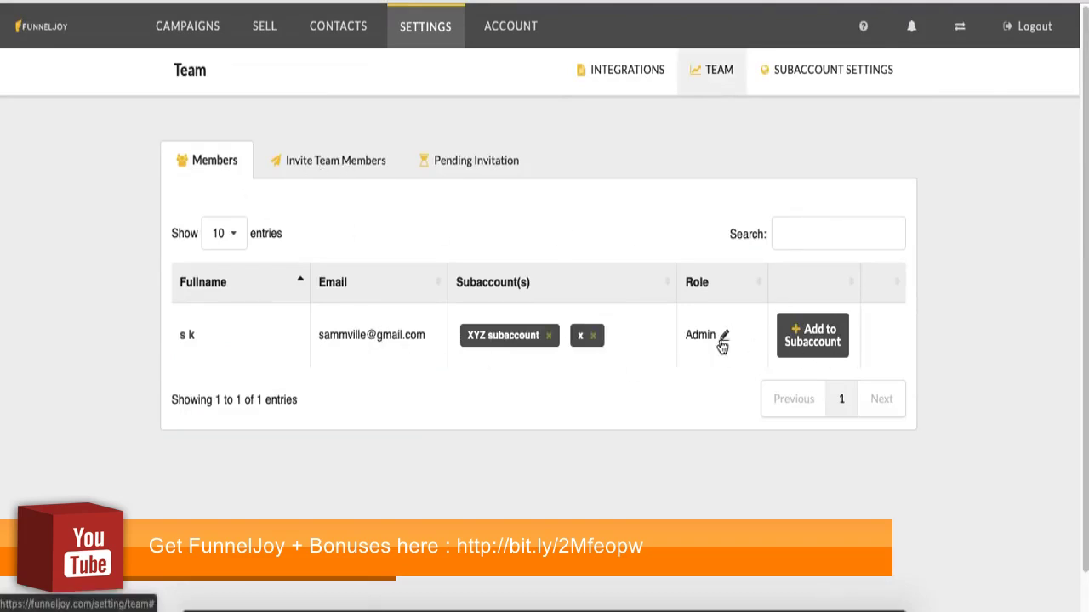
# - Review the team invitation form and the pending invitations, then return to the team members list
pyautogui.click(347, 156)
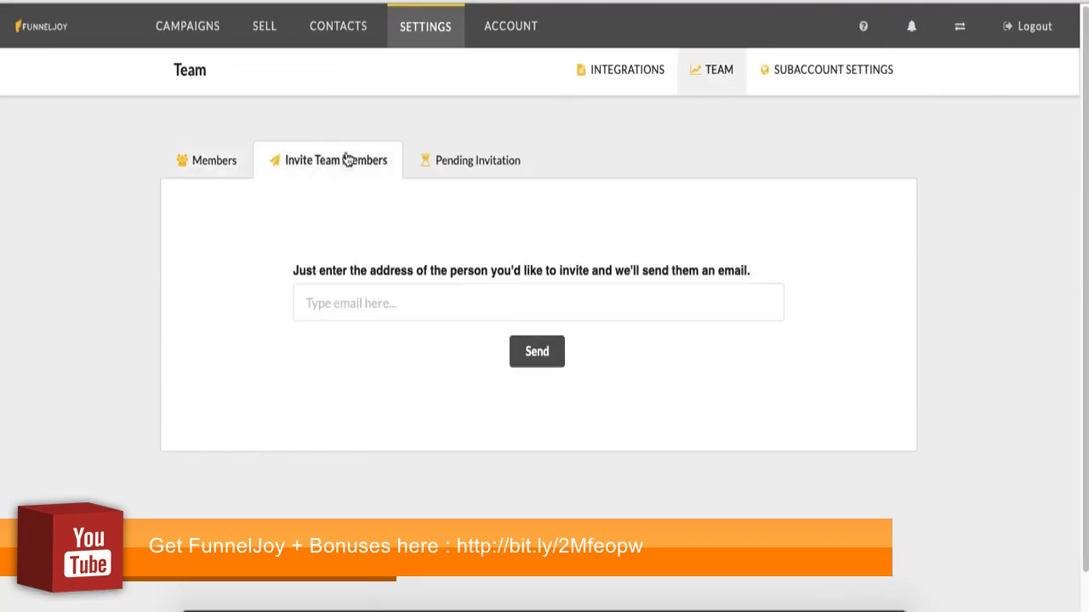
pyautogui.click(430, 304)
pyautogui.click(492, 175)
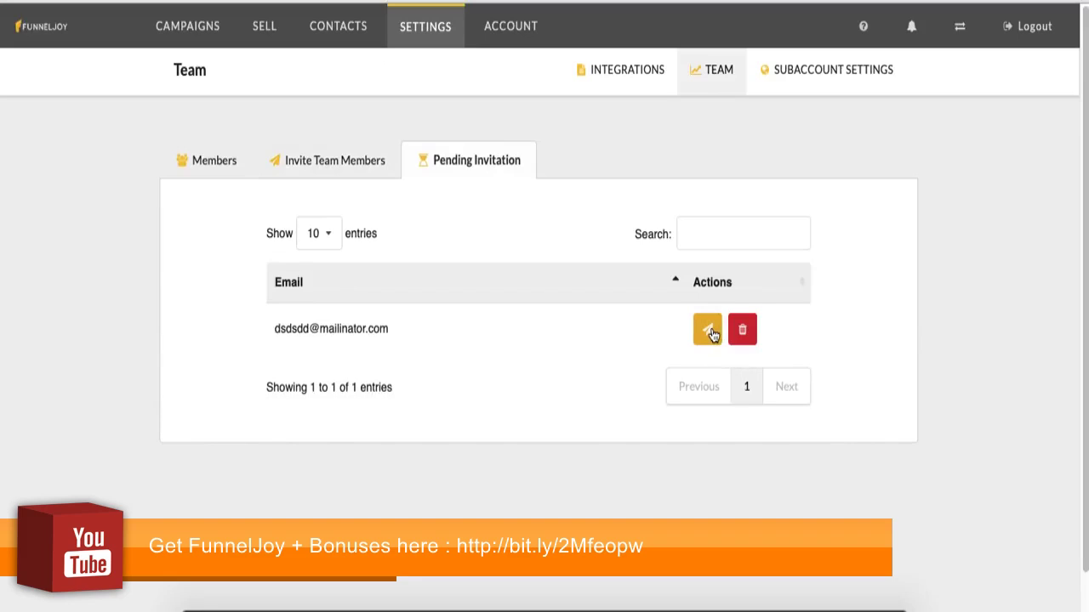
pyautogui.click(211, 162)
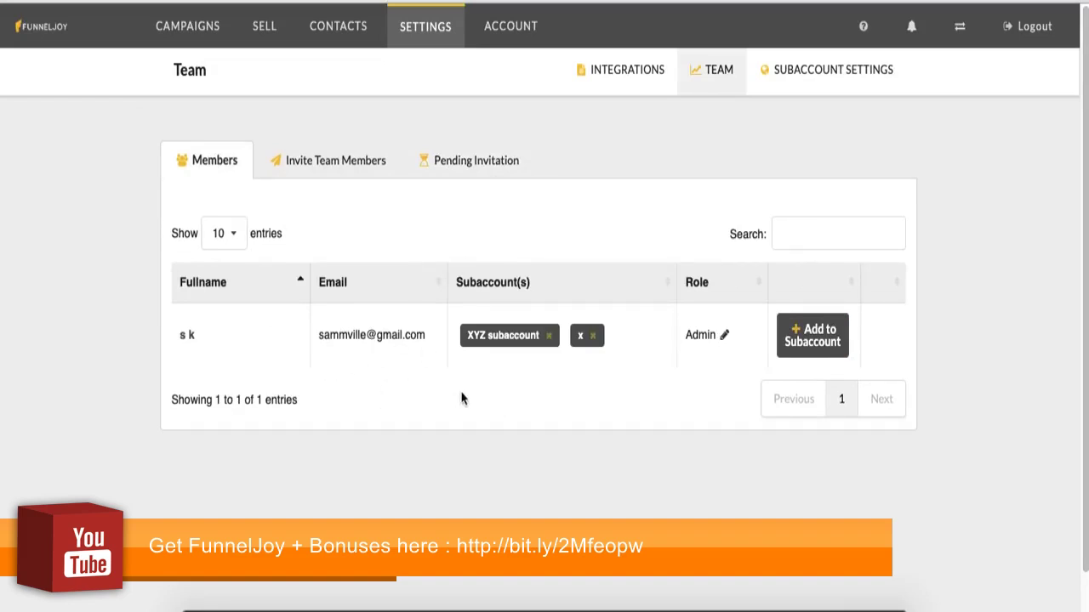
# - View the subaccounts available for assigning to the listed team member and close the Add To Subaccount dialog without saving
pyautogui.click(799, 340)
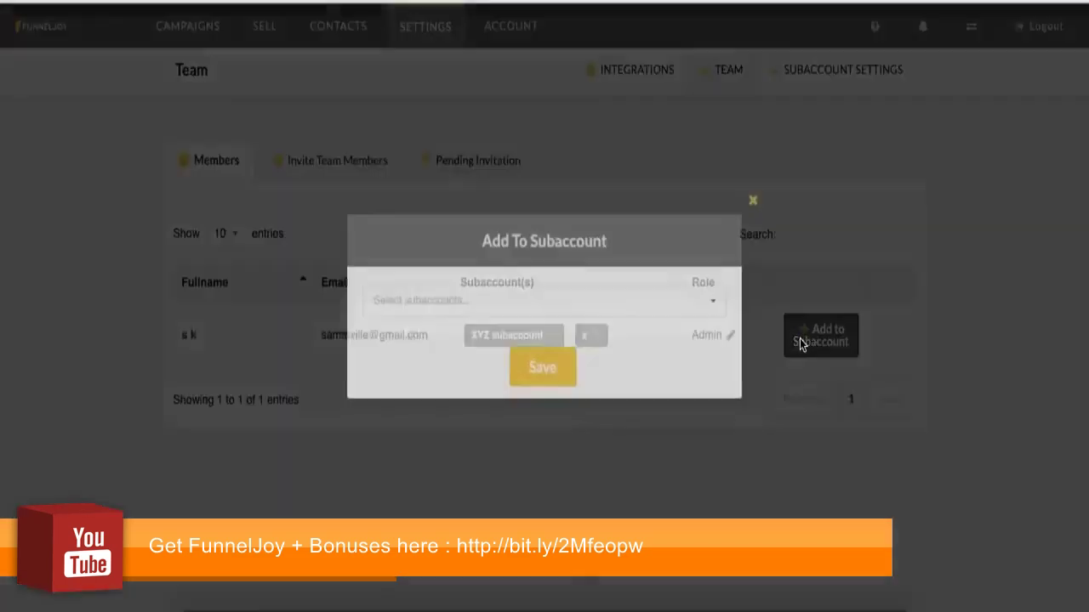
pyautogui.click(513, 311)
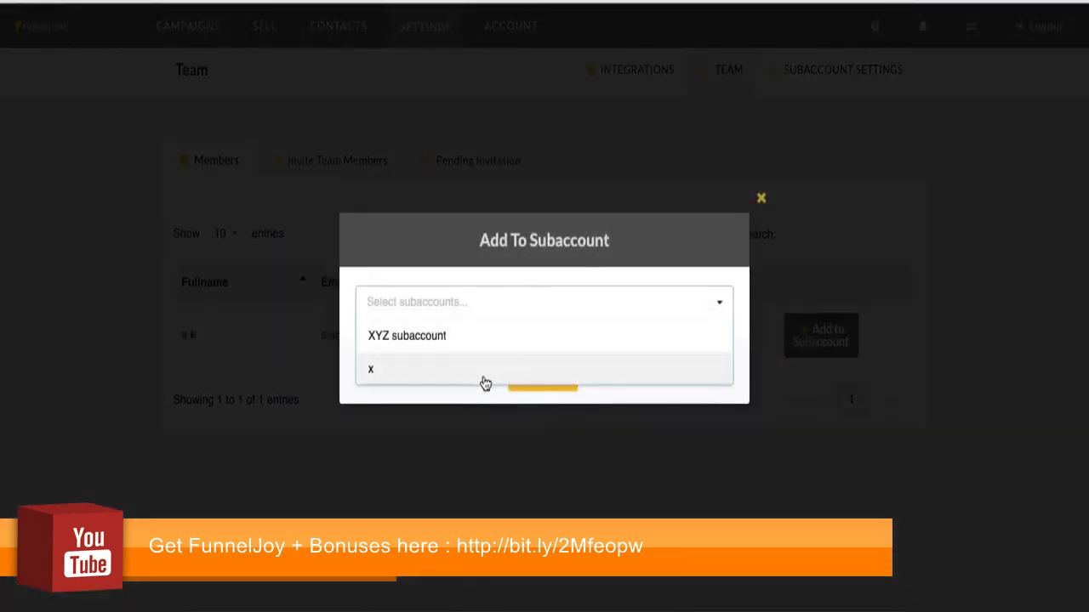
pyautogui.click(620, 247)
pyautogui.click(766, 204)
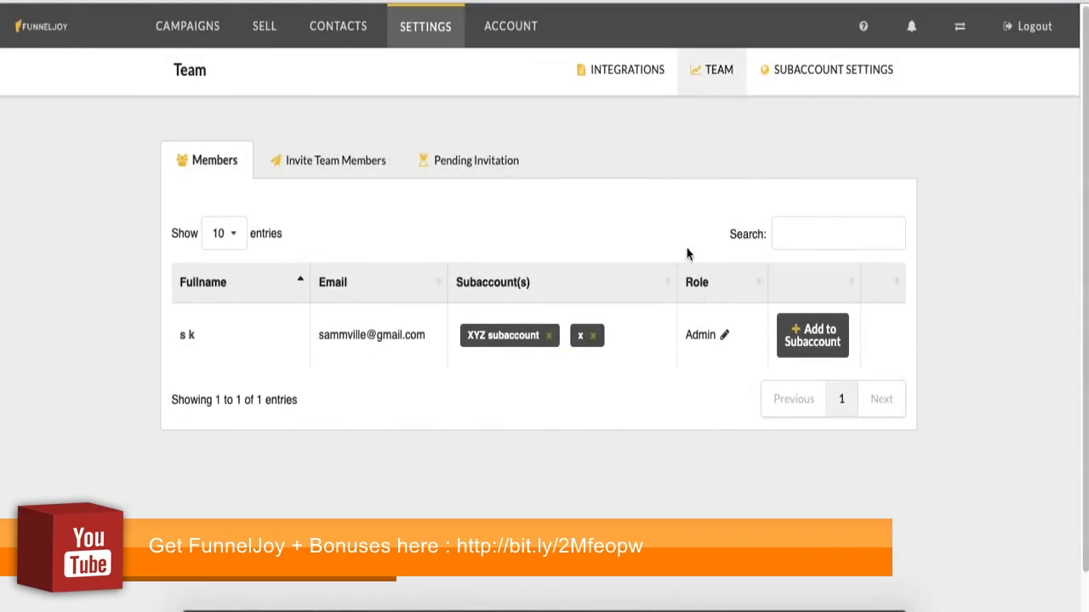
# - Review the Subaccount Settings, including the name field and the list of available currencies, without changing the selection
pyautogui.click(797, 84)
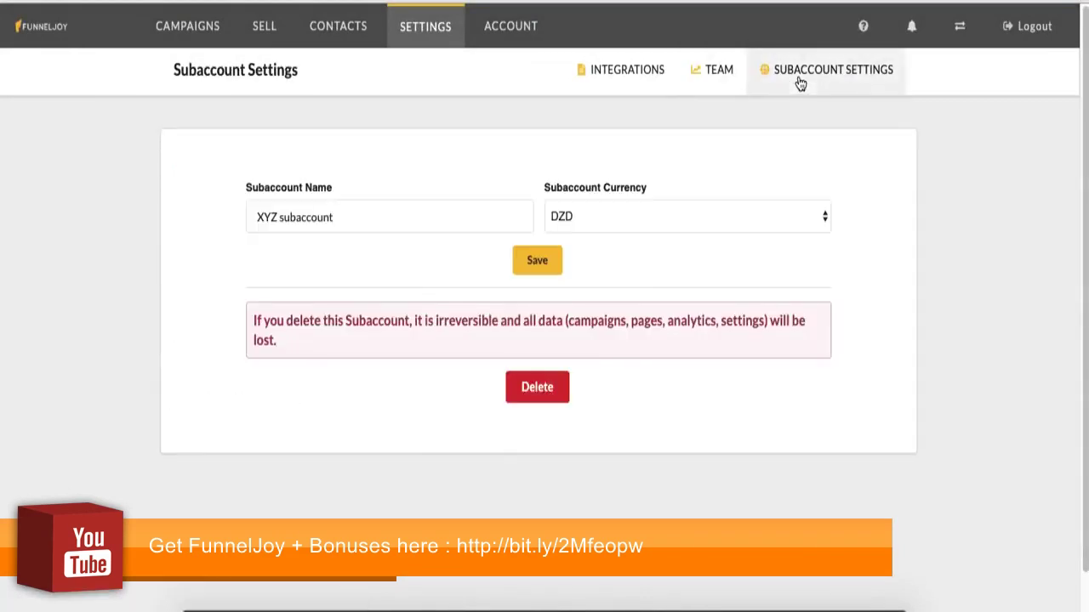
pyautogui.click(411, 223)
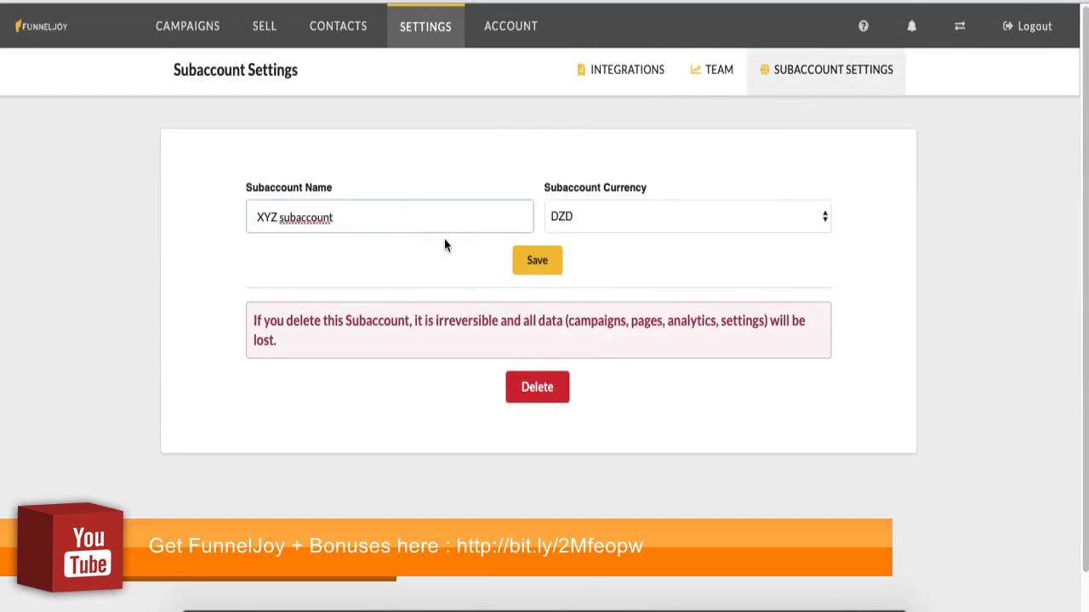
pyautogui.click(595, 219)
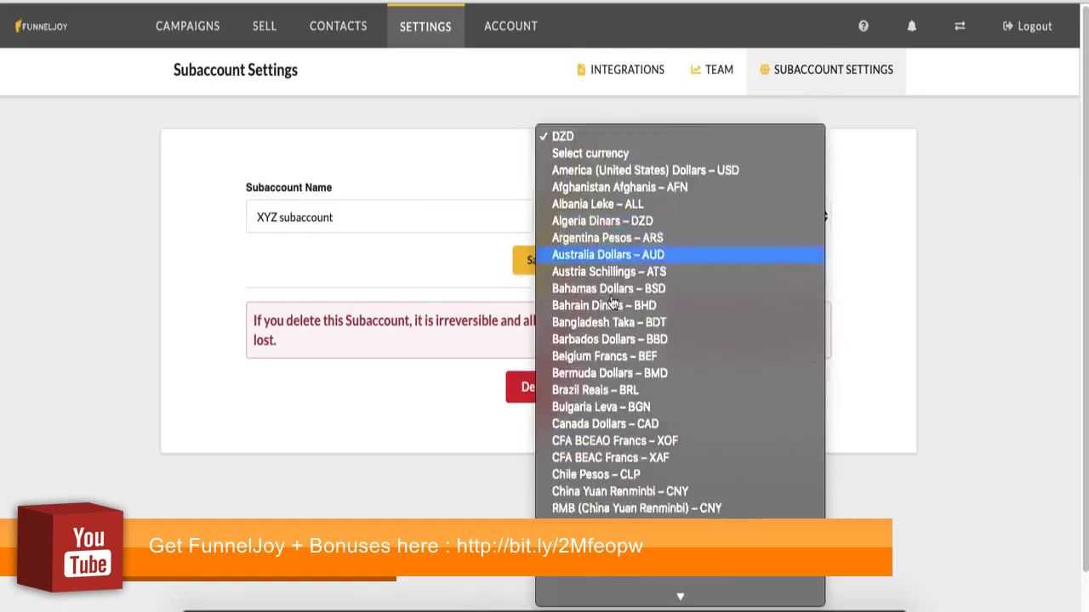
pyautogui.scroll(-15, 612, 289)
pyautogui.scroll(10, 621, 207)
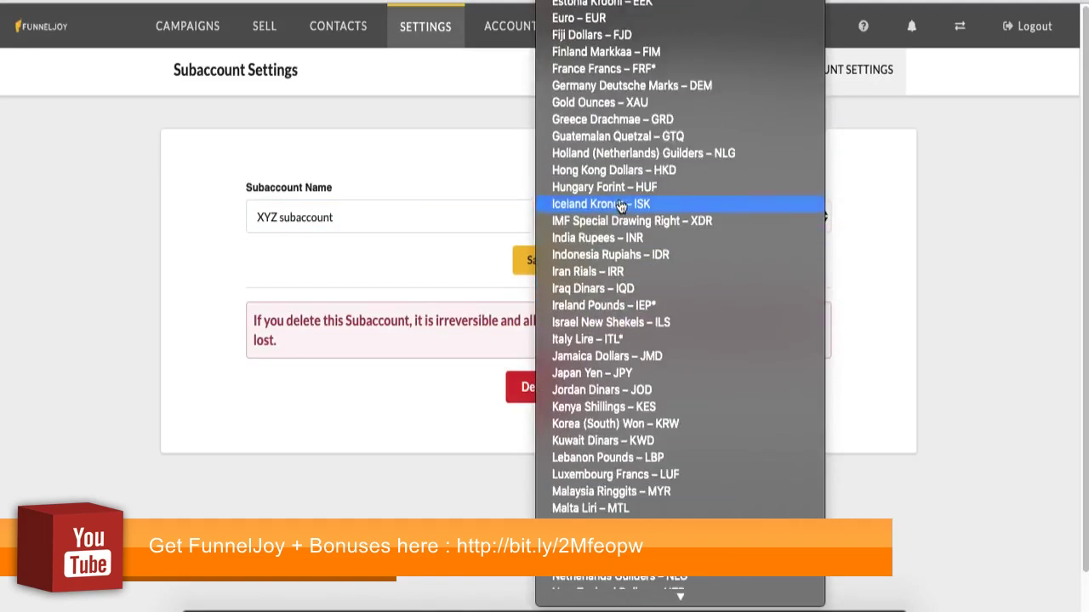
pyautogui.scroll(10, 622, 207)
pyautogui.click(866, 289)
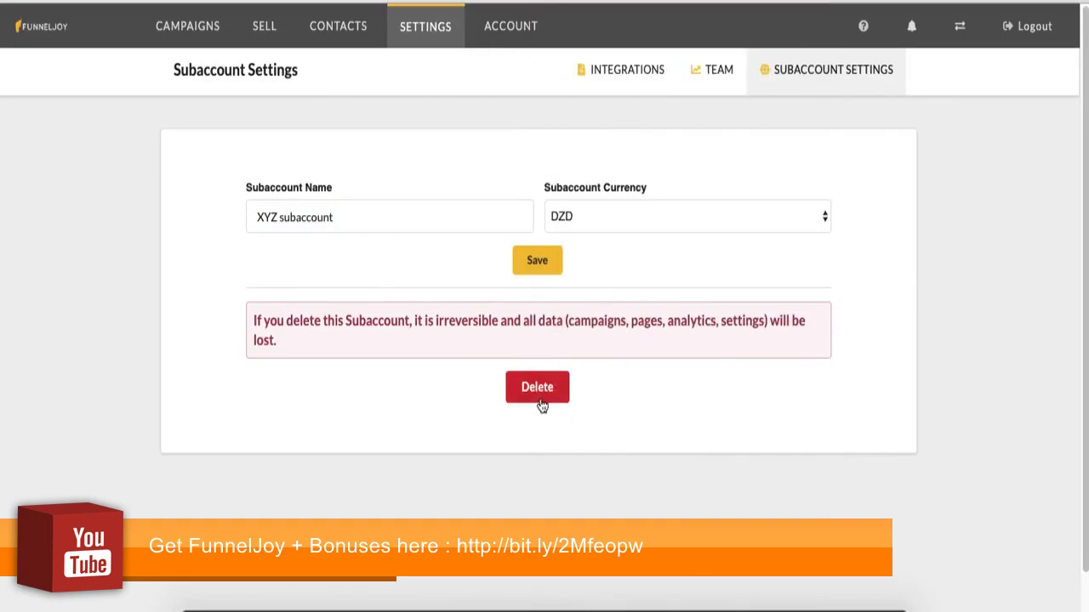
# - Open the account's profile page to view the profile and password options
pyautogui.click(505, 26)
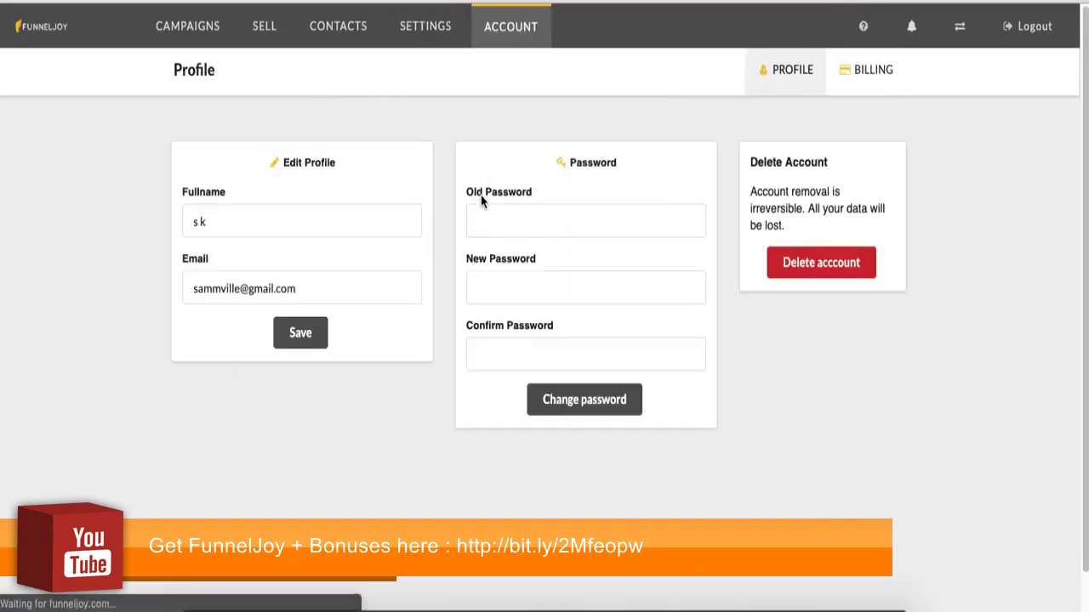